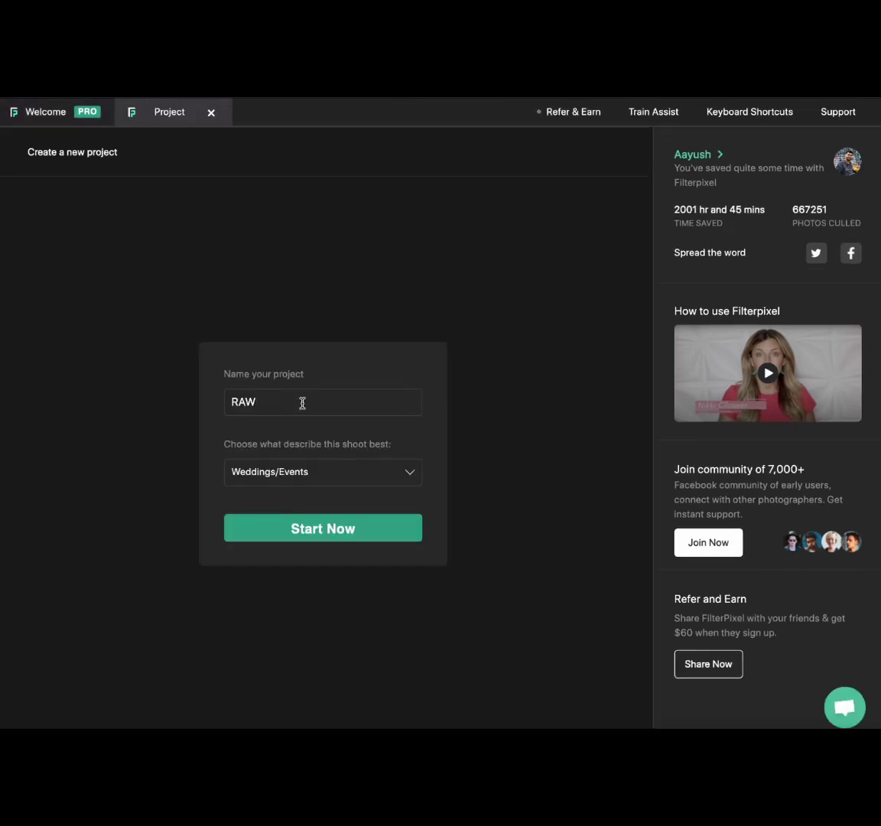
Name the project with the couple's names, keep Weddings/Events as the shoot type, and start culling.
{"action": "key", "text": "BackSpace"}
{"action": "key", "text": "BackSpace"}
{"action": "key", "text": "BackSpace"}
{"action": "type", "text": "Joe and"}
{"action": "key", "text": "BackSpace"}
{"action": "type", "text": "nd Emily"}
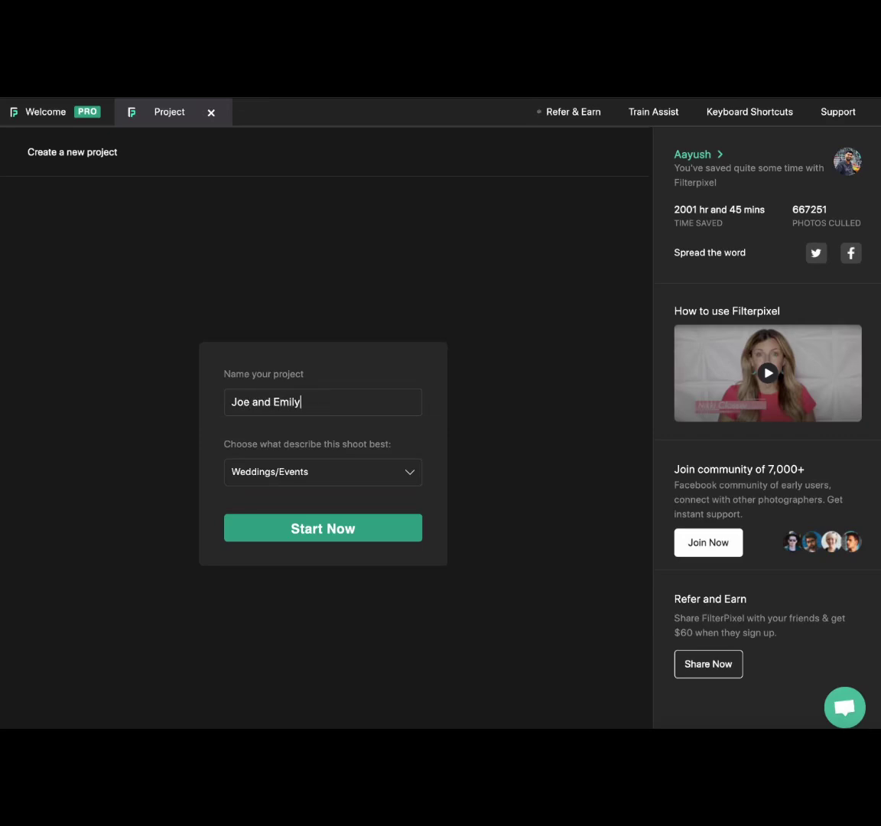
{"action": "left_click", "coordinate": [269, 474]}
{"action": "left_click", "coordinate": [264, 516]}
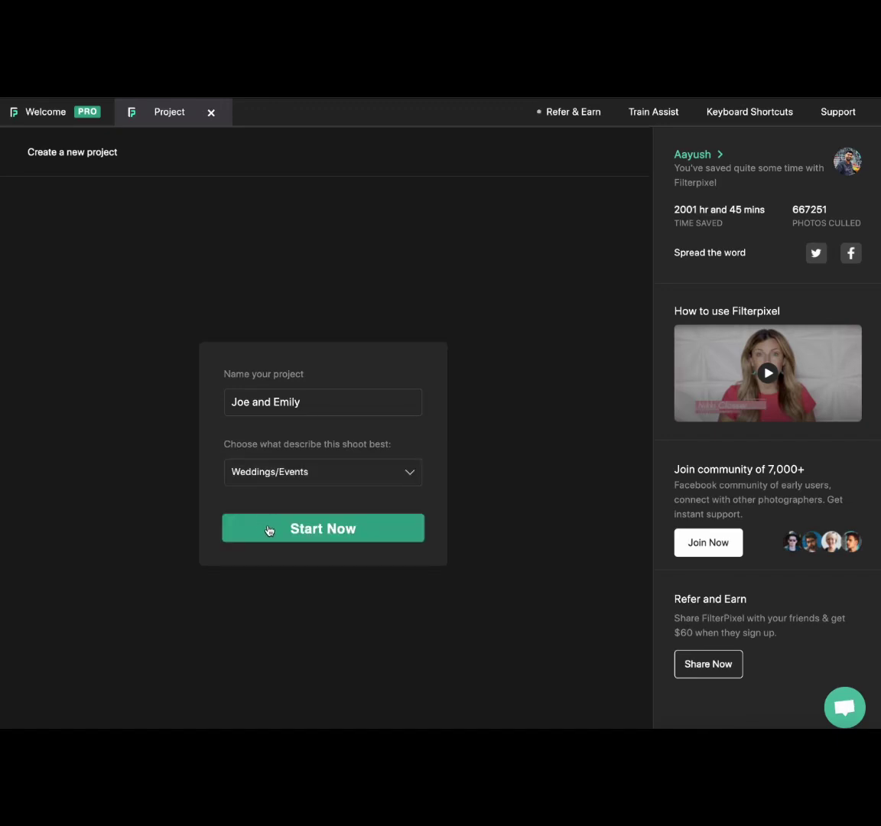
{"action": "left_click", "coordinate": [269, 529]}
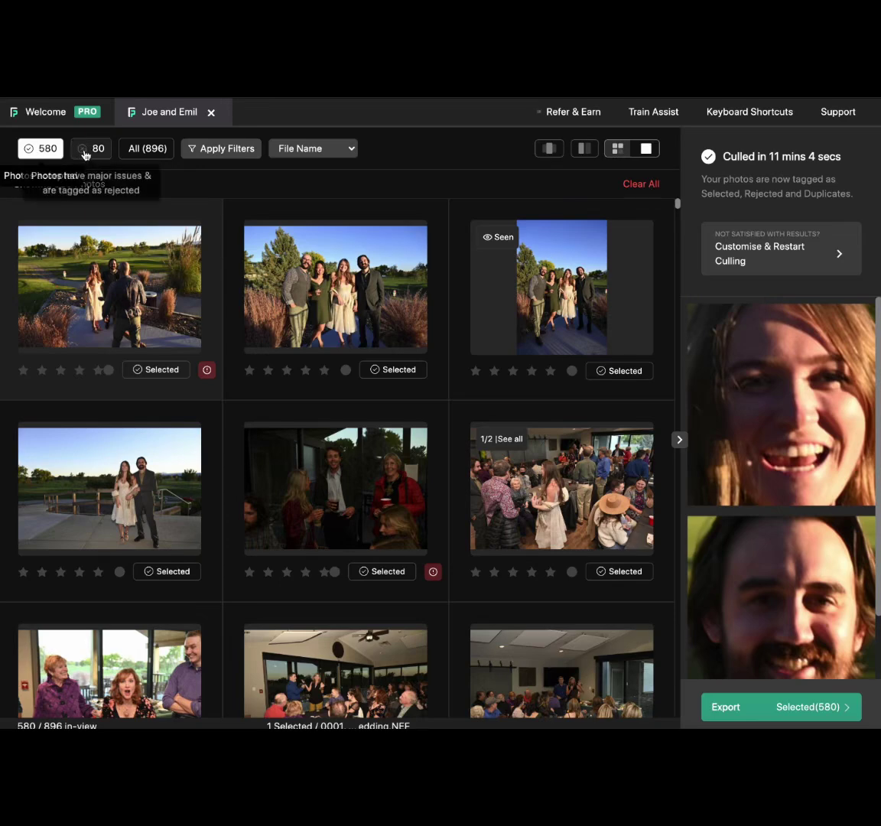
Close the Filters panel without changes and open the first thumbnail in loupe view.
{"action": "left_click", "coordinate": [193, 148]}
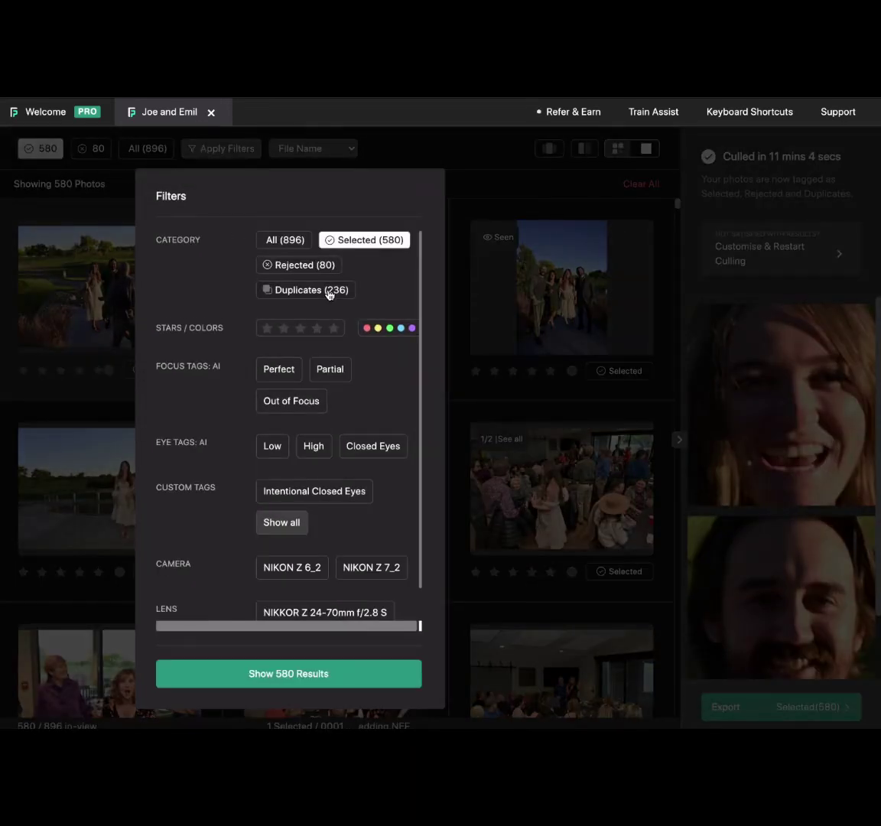
{"action": "left_click", "coordinate": [465, 178]}
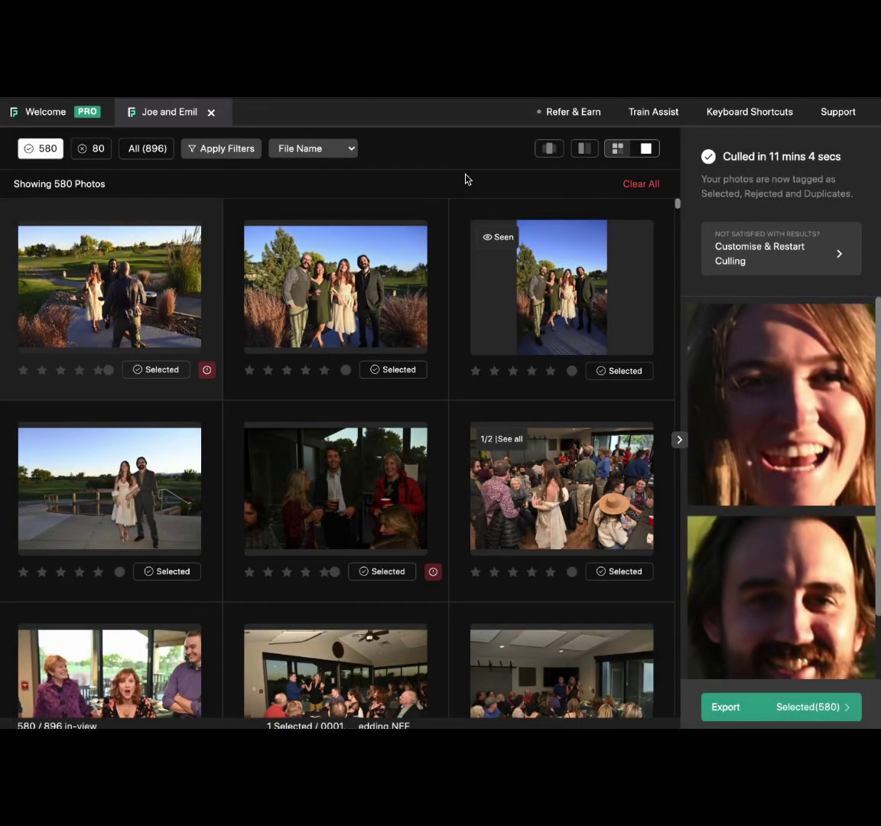
{"action": "double_click", "coordinate": [110, 287]}
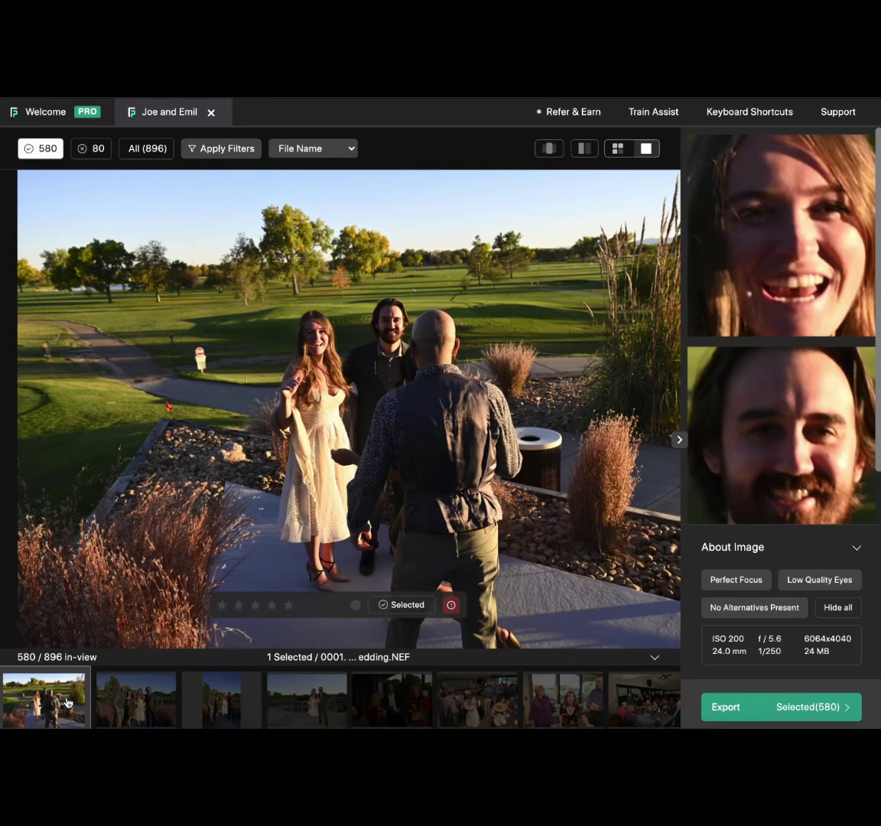
Hide About Image, advance to table group photo 0024, and show its similar versions.
{"action": "left_click", "coordinate": [856, 547]}
{"action": "key", "text": "Right"}
{"action": "key", "text": "Right"}
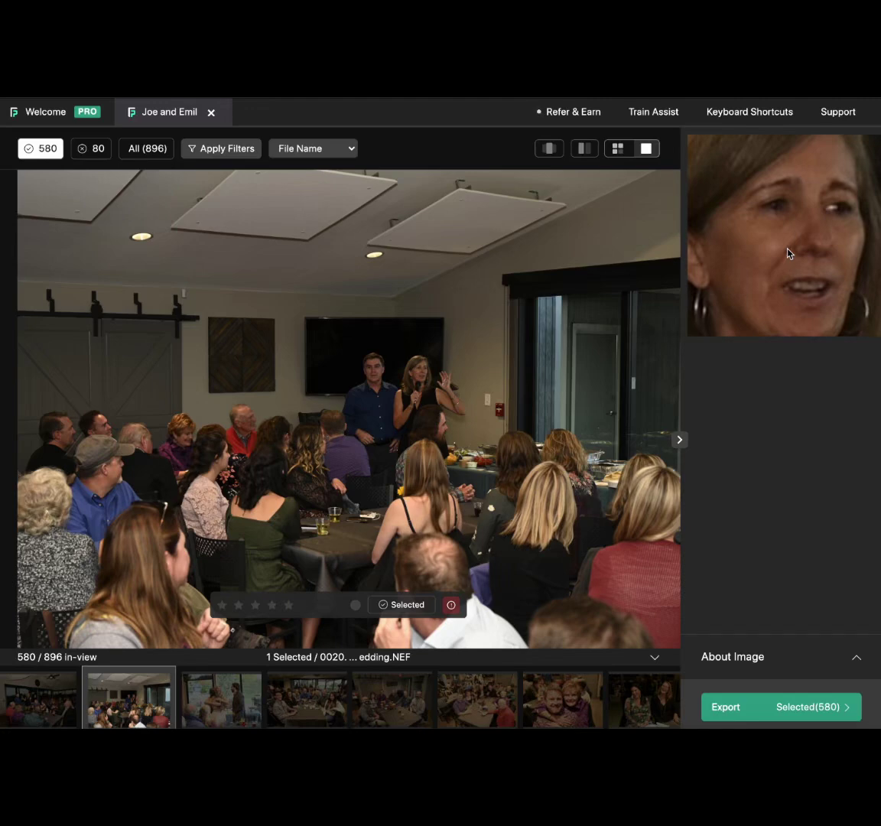
{"action": "key", "text": "Right"}
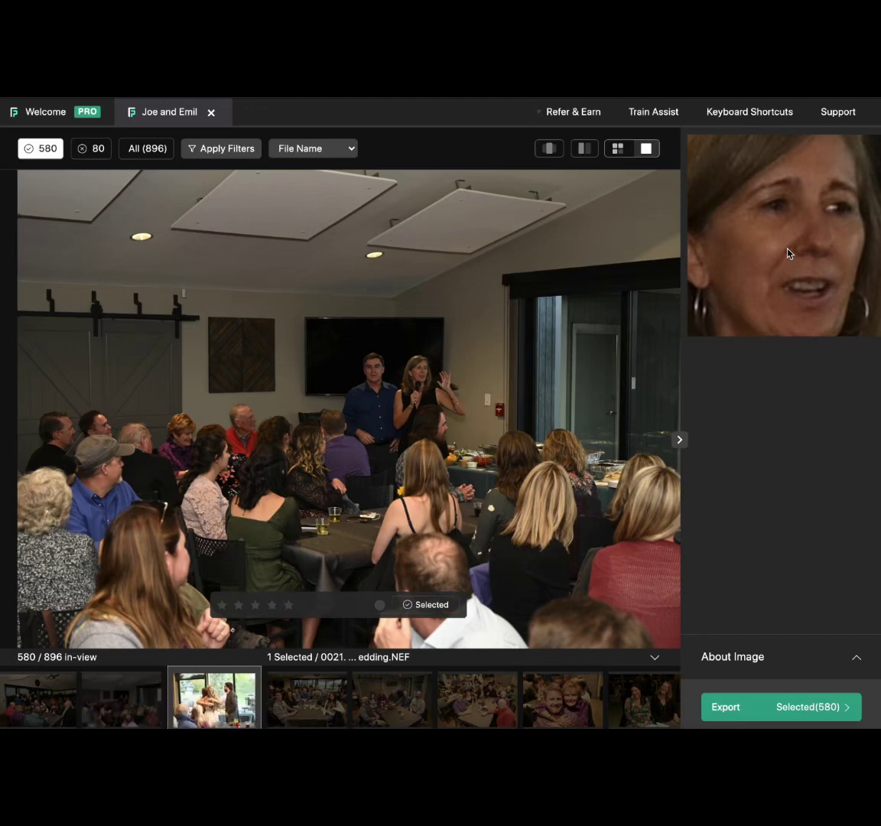
{"action": "key", "text": "Right"}
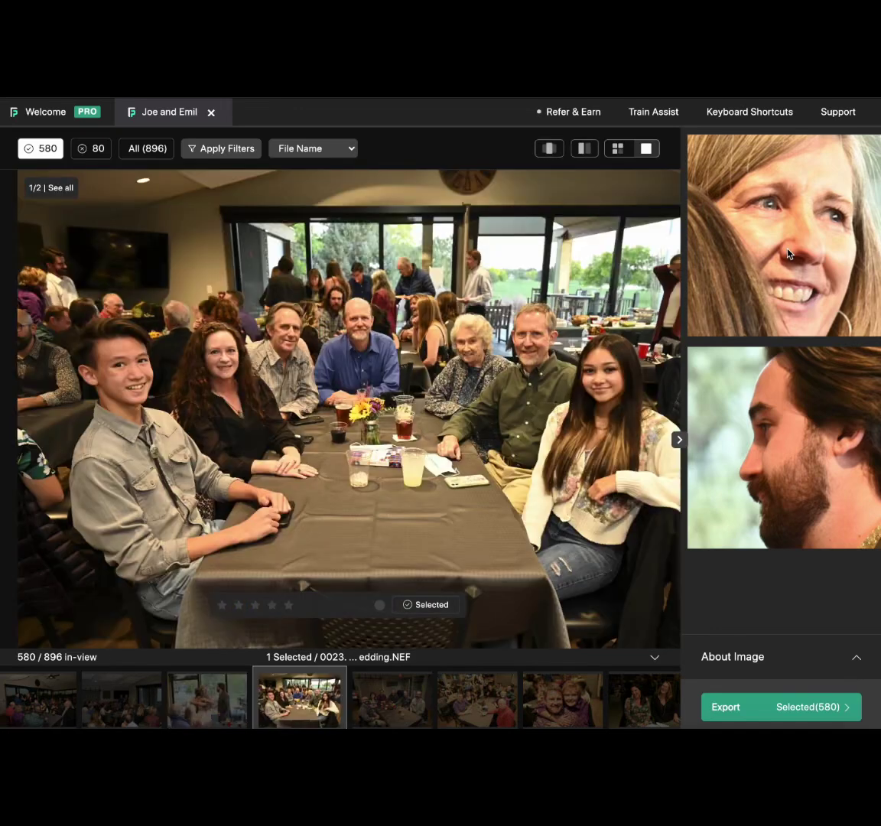
{"action": "key", "text": "Right"}
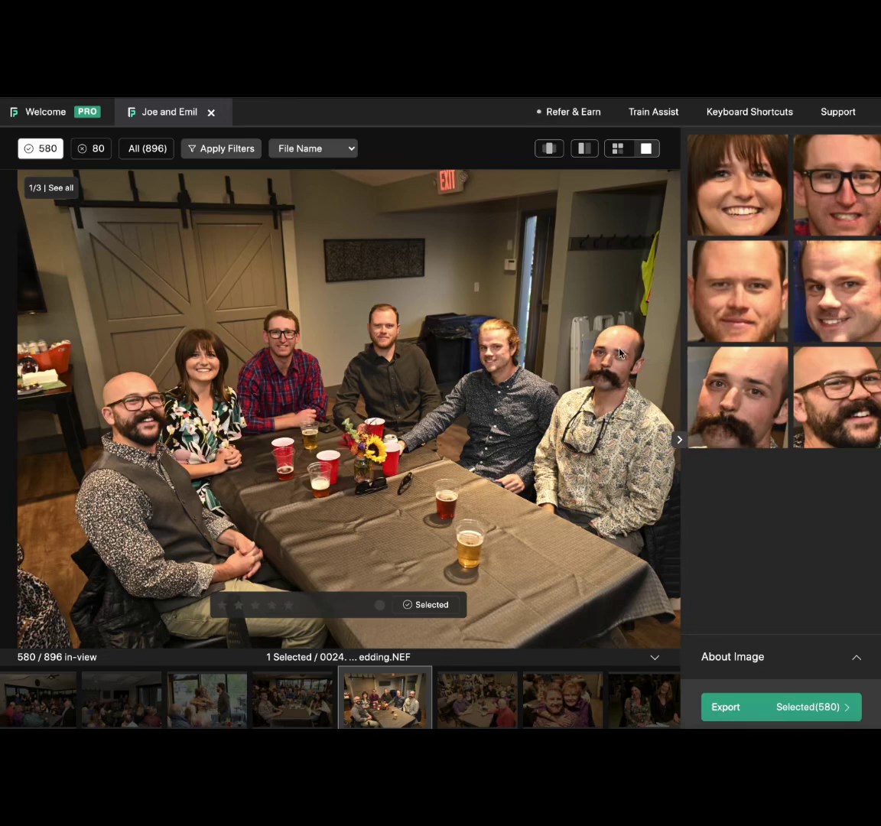
{"action": "left_click", "coordinate": [46, 189]}
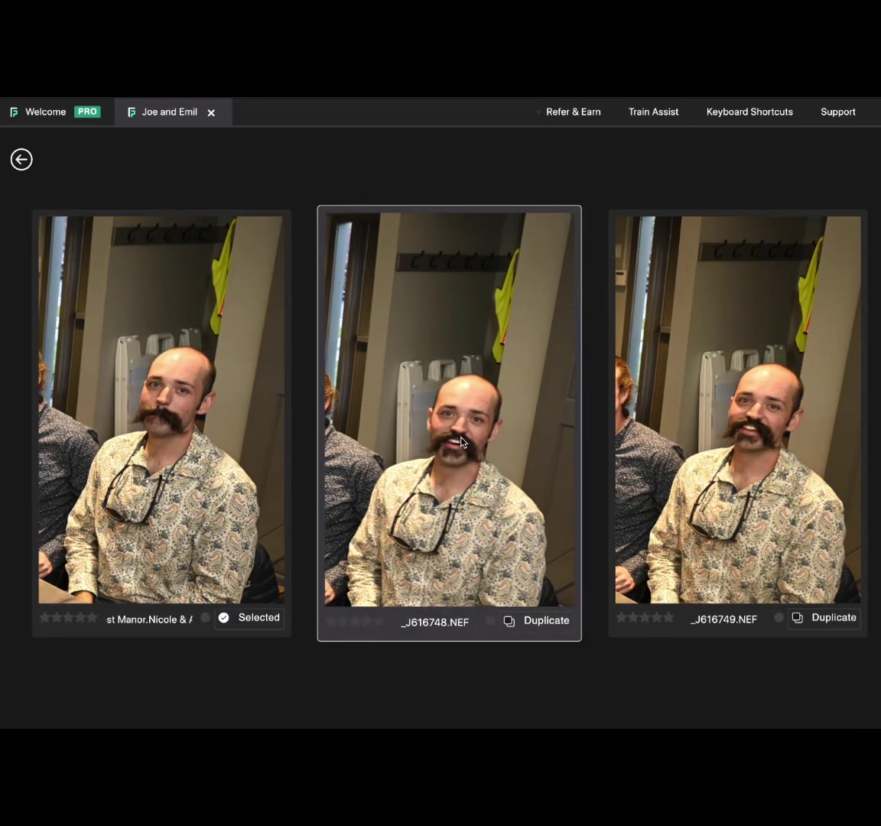
Accept the middle version _J616748.NEF and clear the first version's tag.
{"action": "right_click", "coordinate": [475, 427]}
{"action": "left_click", "coordinate": [550, 408]}
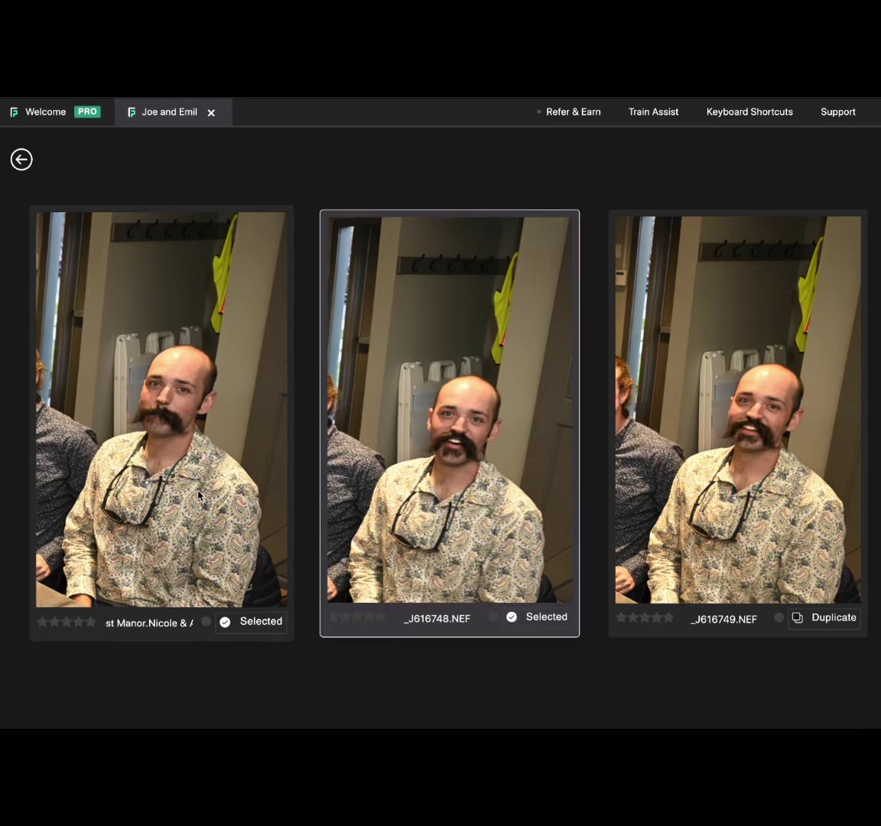
{"action": "right_click", "coordinate": [169, 490]}
{"action": "left_click", "coordinate": [256, 446]}
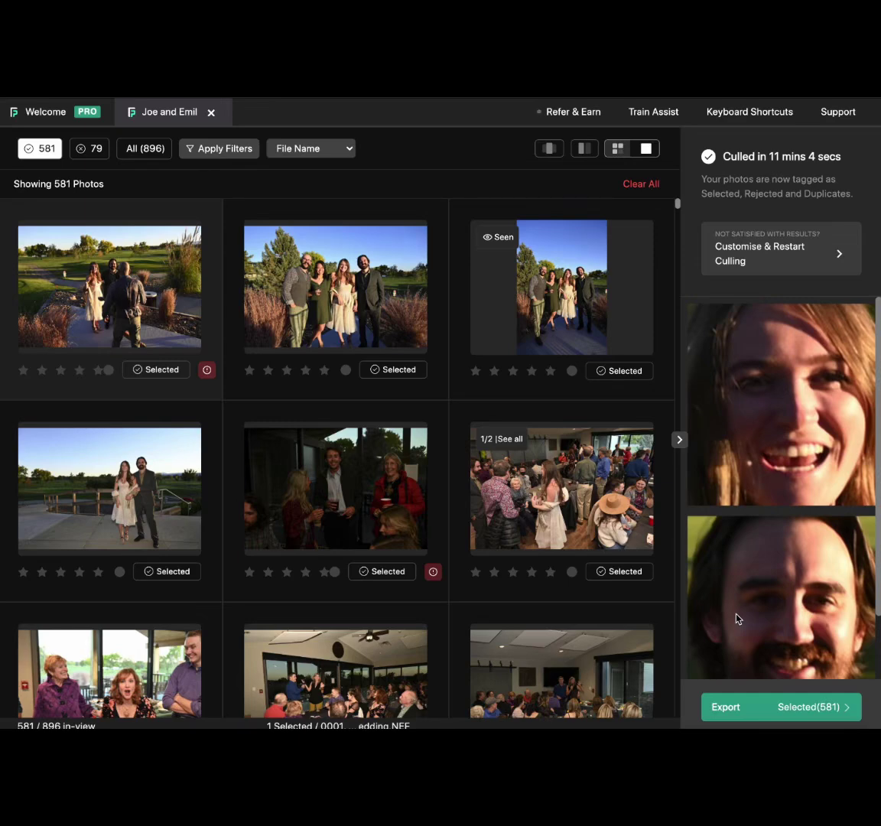
Look over the Export Only options, then choose Edit and Export instead.
{"action": "left_click", "coordinate": [757, 709]}
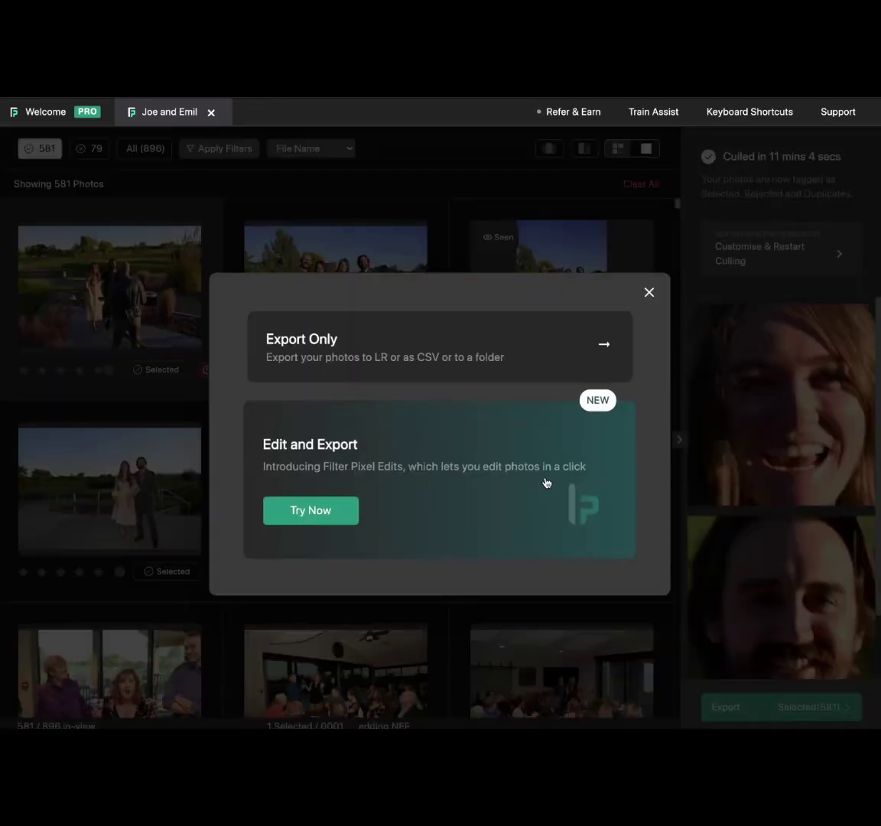
{"action": "left_click", "coordinate": [481, 354]}
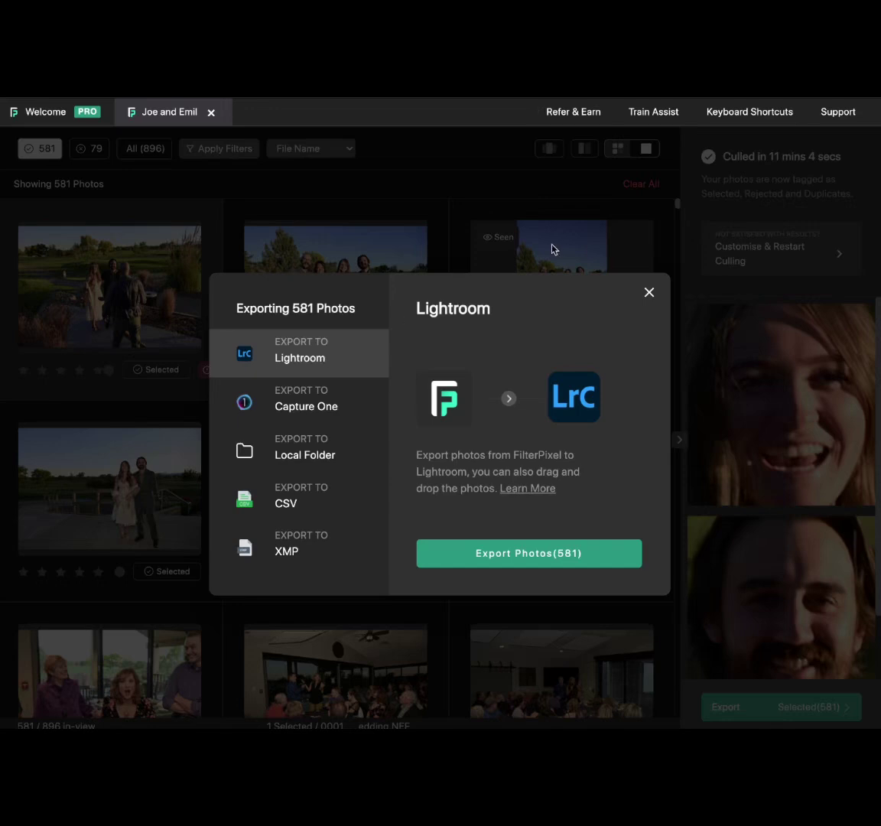
{"action": "left_click", "coordinate": [647, 293]}
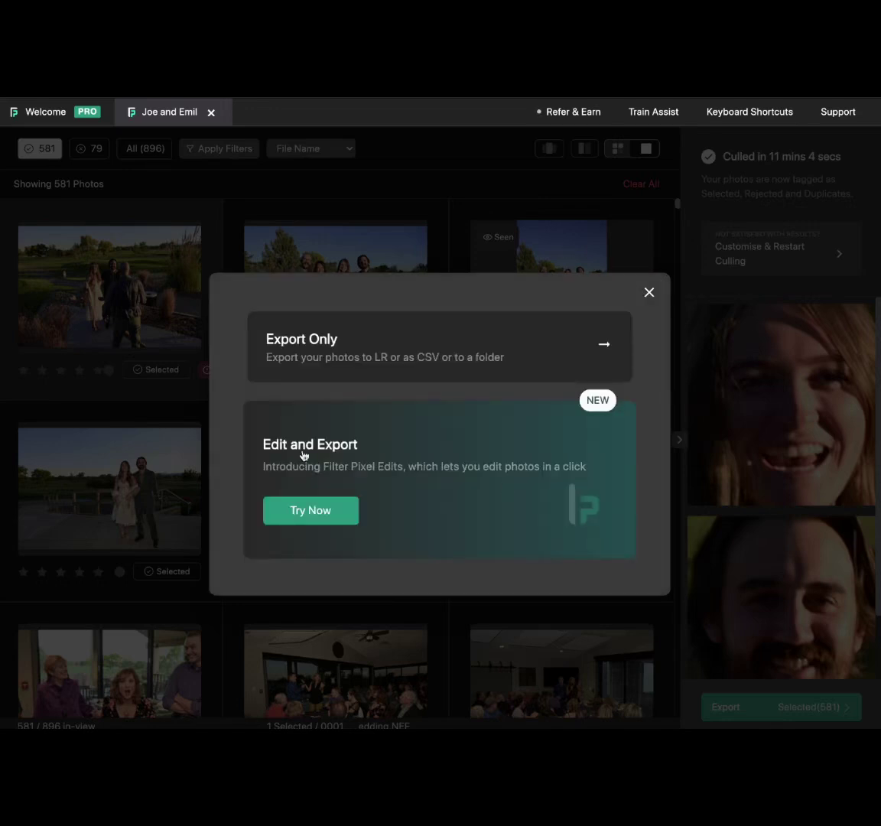
{"action": "left_click", "coordinate": [330, 510]}
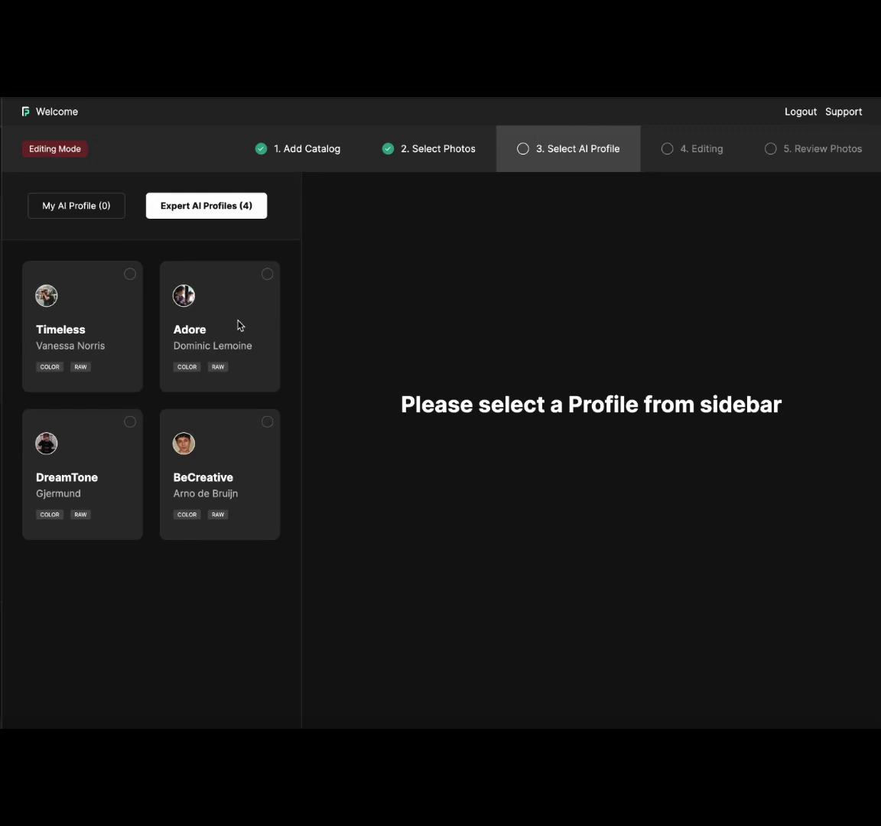
Preview the Timeless and Adore profiles, comparing their before/after samples.
{"action": "left_click", "coordinate": [91, 309]}
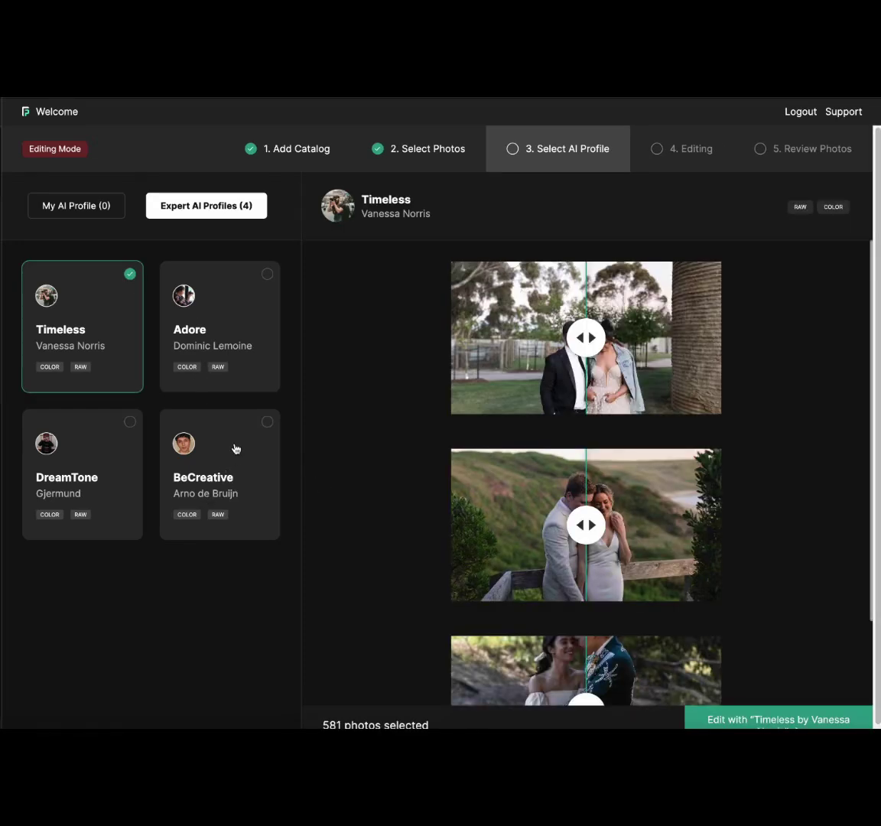
{"action": "left_click_drag", "start_coordinate": [553, 297], "coordinate": [512, 336]}
{"action": "left_click", "coordinate": [216, 323]}
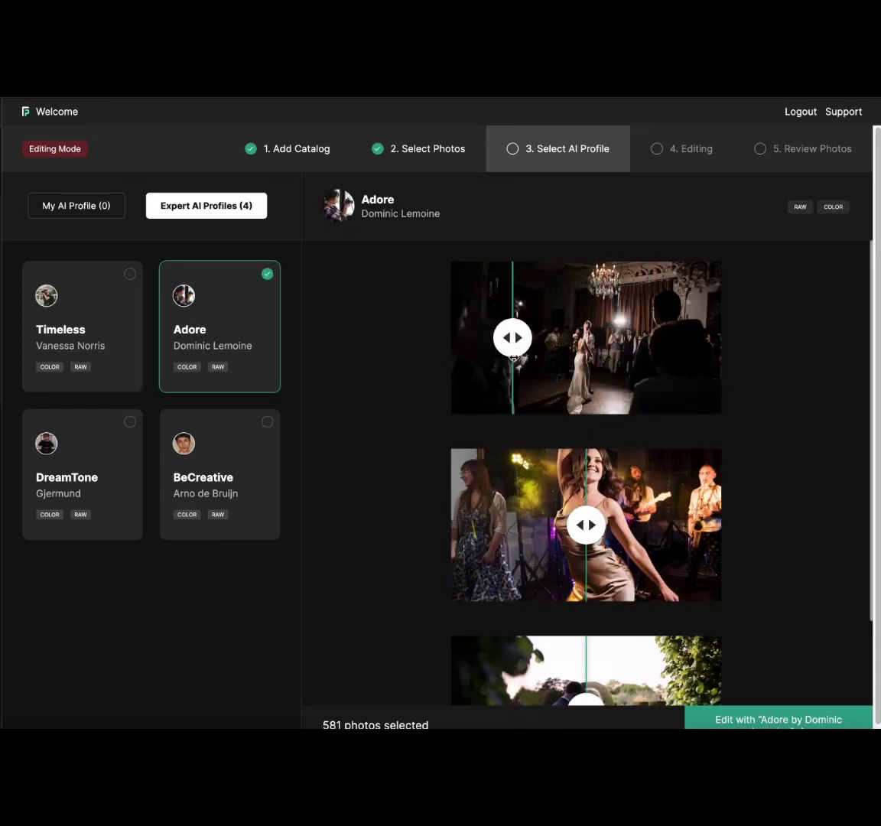
{"action": "left_click_drag", "start_coordinate": [591, 533], "coordinate": [551, 524]}
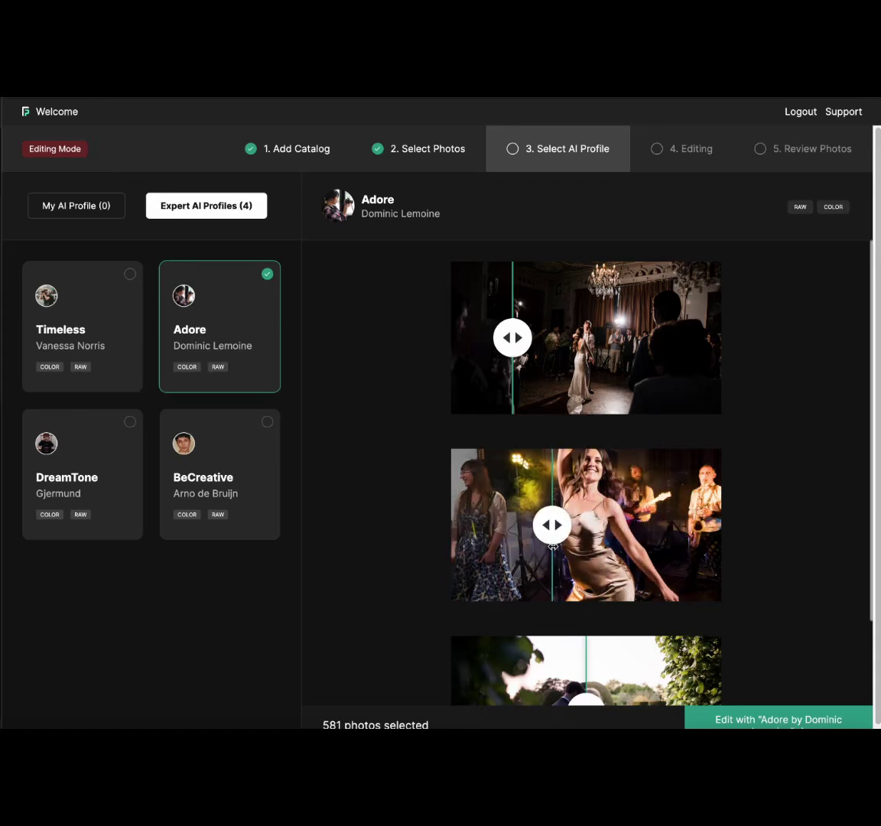
Check My AI Profile, preview BeCreative, DreamTone and Timeless, then select Adore.
{"action": "left_click", "coordinate": [60, 208]}
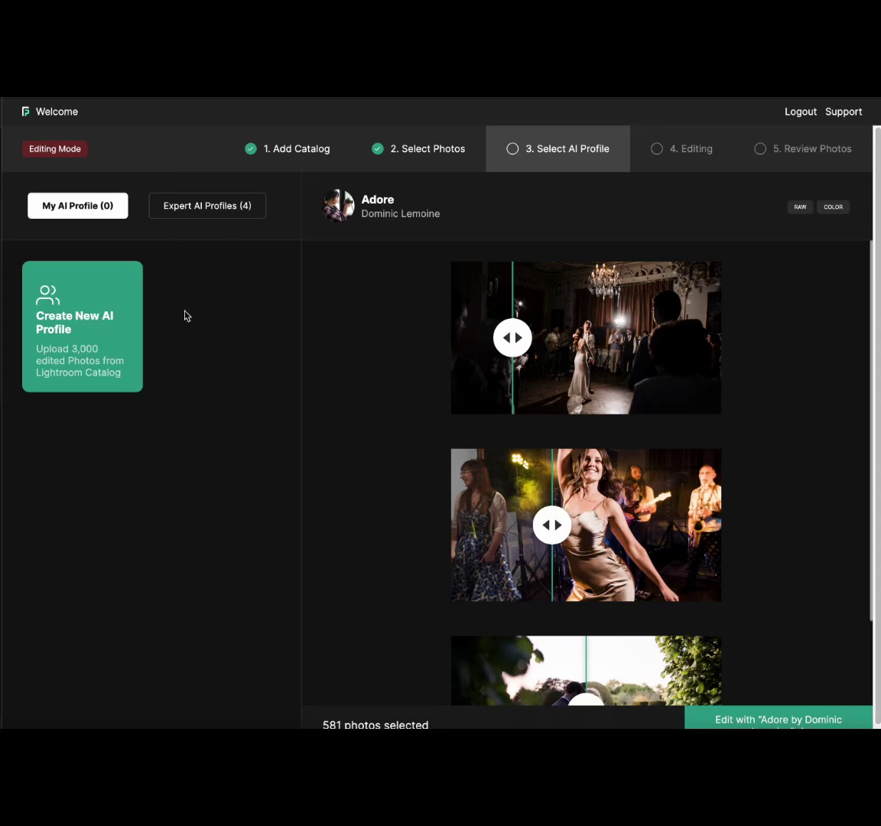
{"action": "left_click", "coordinate": [234, 205]}
{"action": "left_click", "coordinate": [204, 433]}
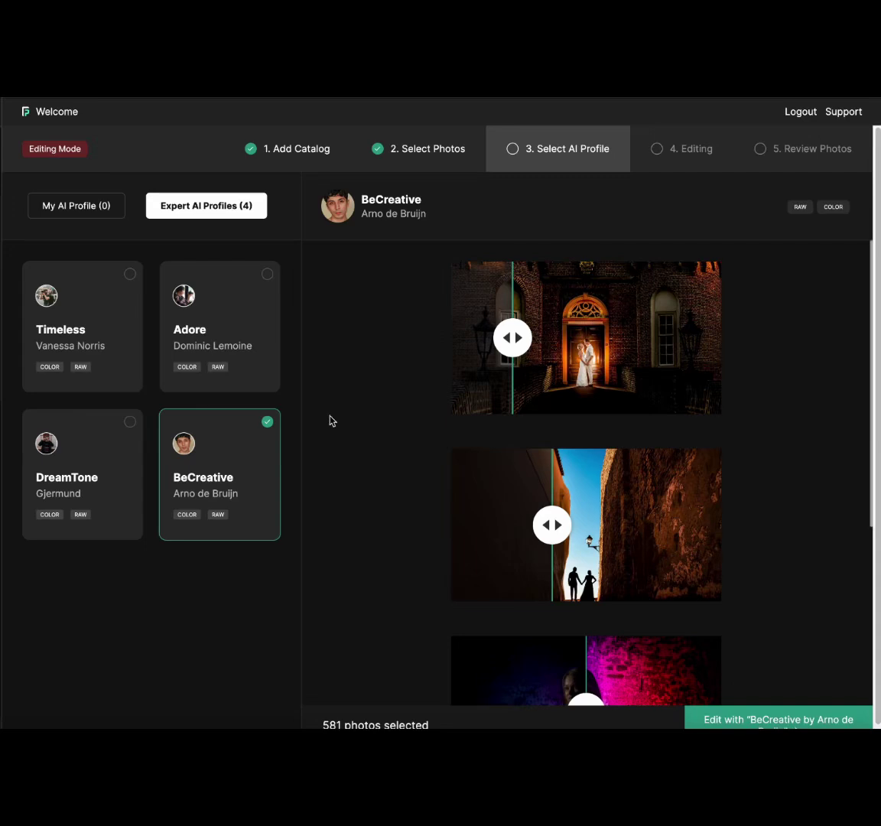
{"action": "left_click", "coordinate": [122, 468]}
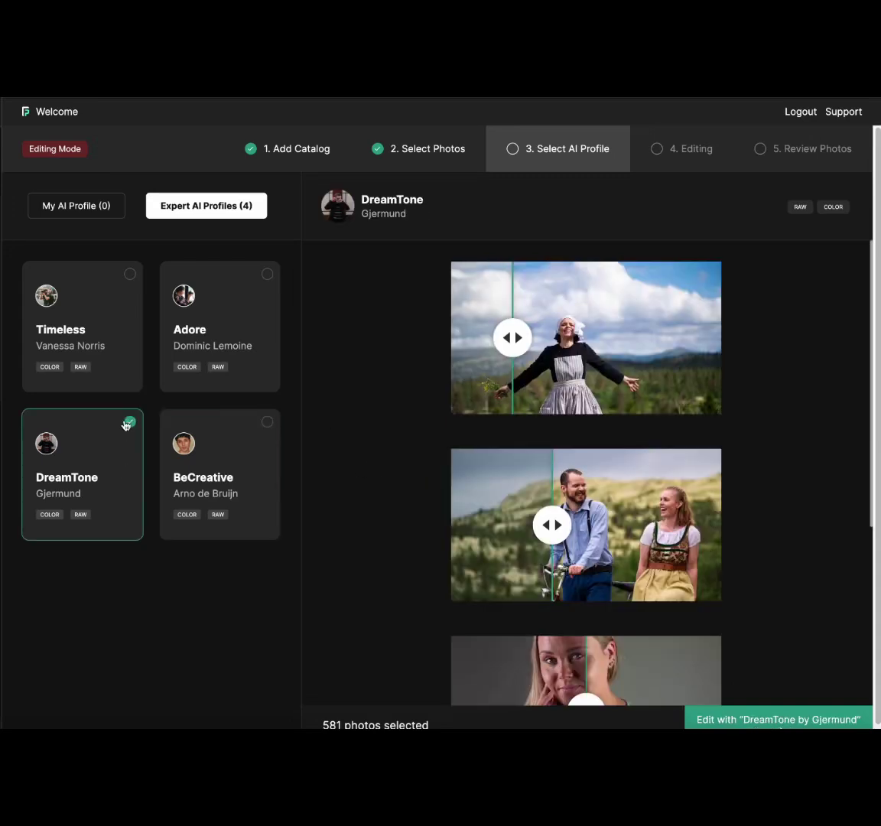
{"action": "left_click", "coordinate": [90, 345]}
{"action": "left_click", "coordinate": [216, 335]}
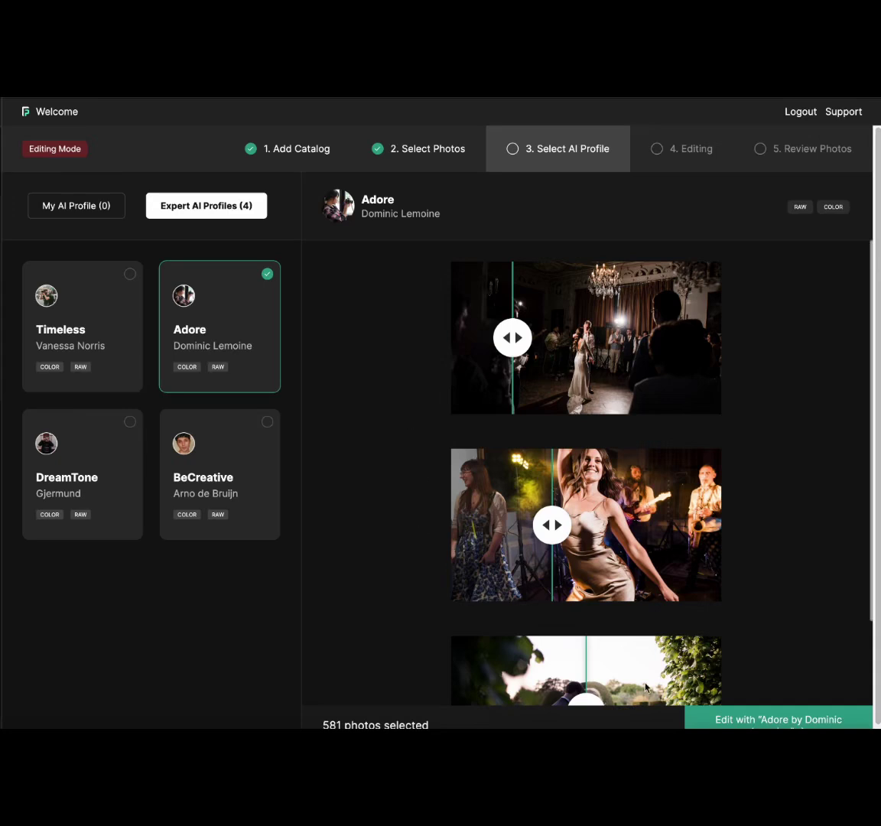
Edit the photos with Adore and sync the 133 edited photos to Lightroom Classic.
{"action": "left_click", "coordinate": [742, 721]}
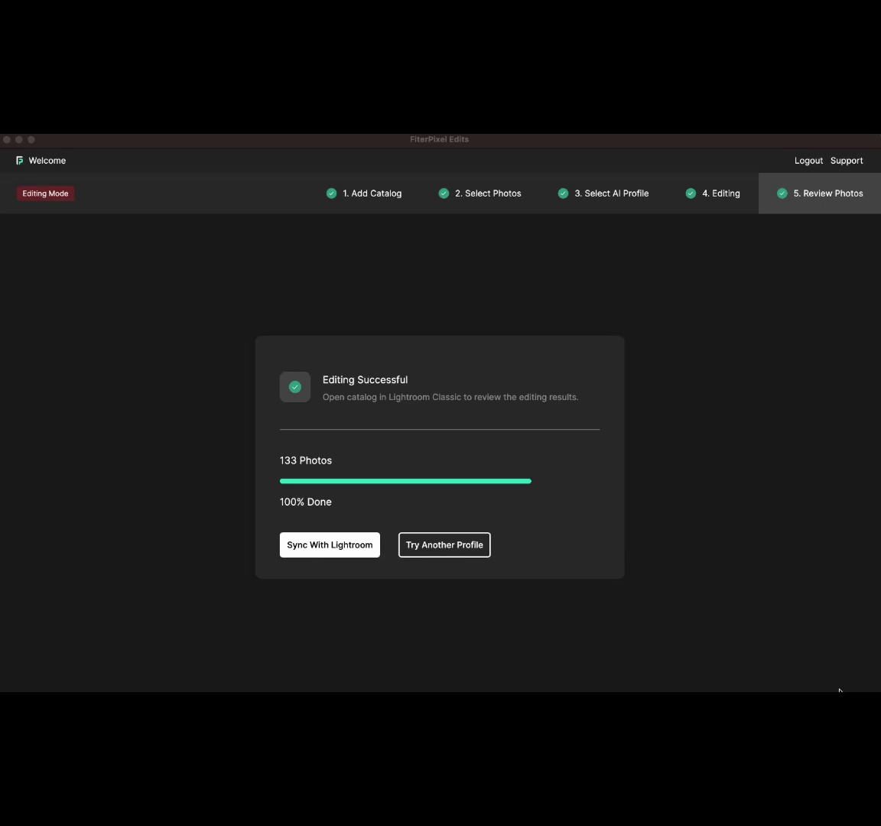
{"action": "left_click", "coordinate": [334, 548]}
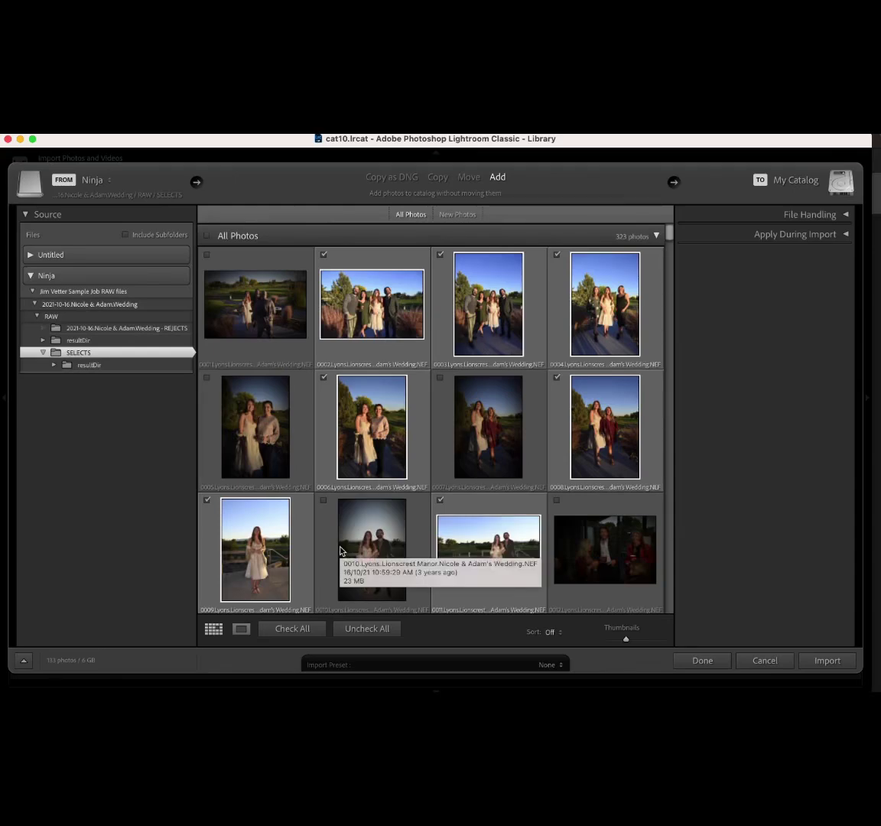
Import the 133 SELECTS photos into the Lightroom Classic catalog.
{"action": "left_click", "coordinate": [838, 660]}
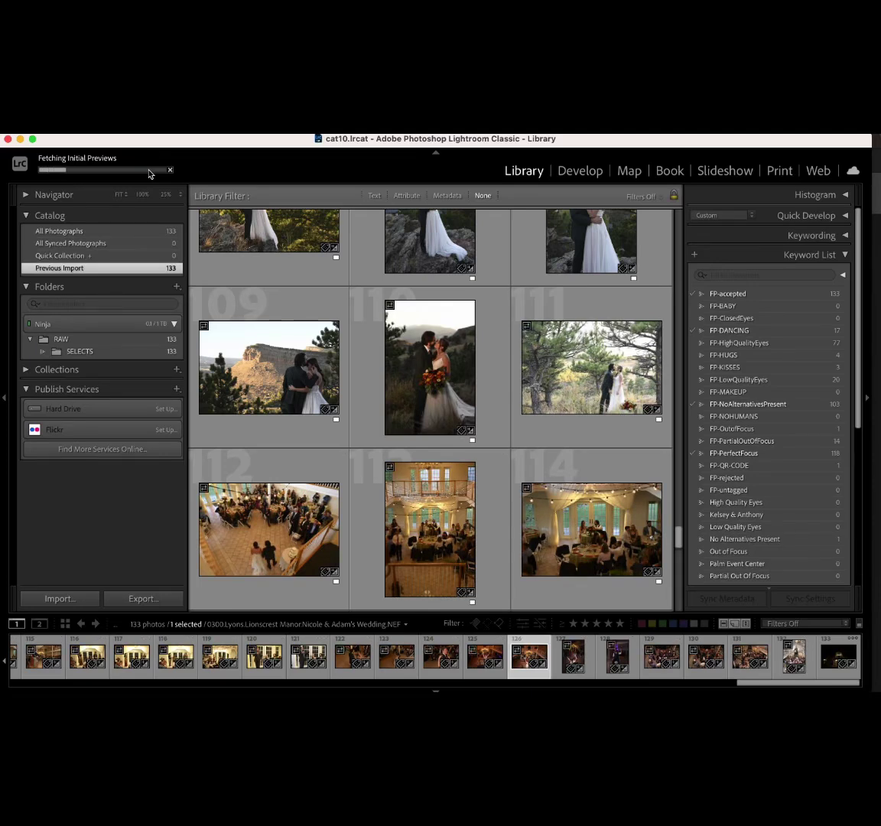
Open photo 110, the kissing couple, in Develop and set Exposure to −0.21.
{"action": "left_click", "coordinate": [438, 356]}
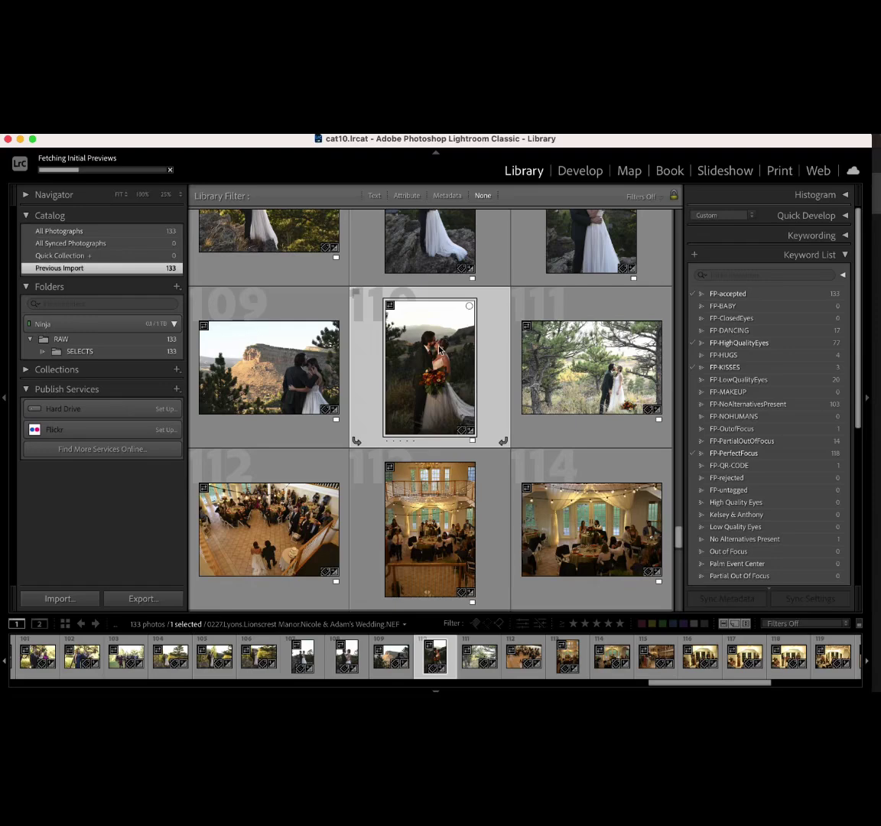
{"action": "double_click", "coordinate": [438, 354]}
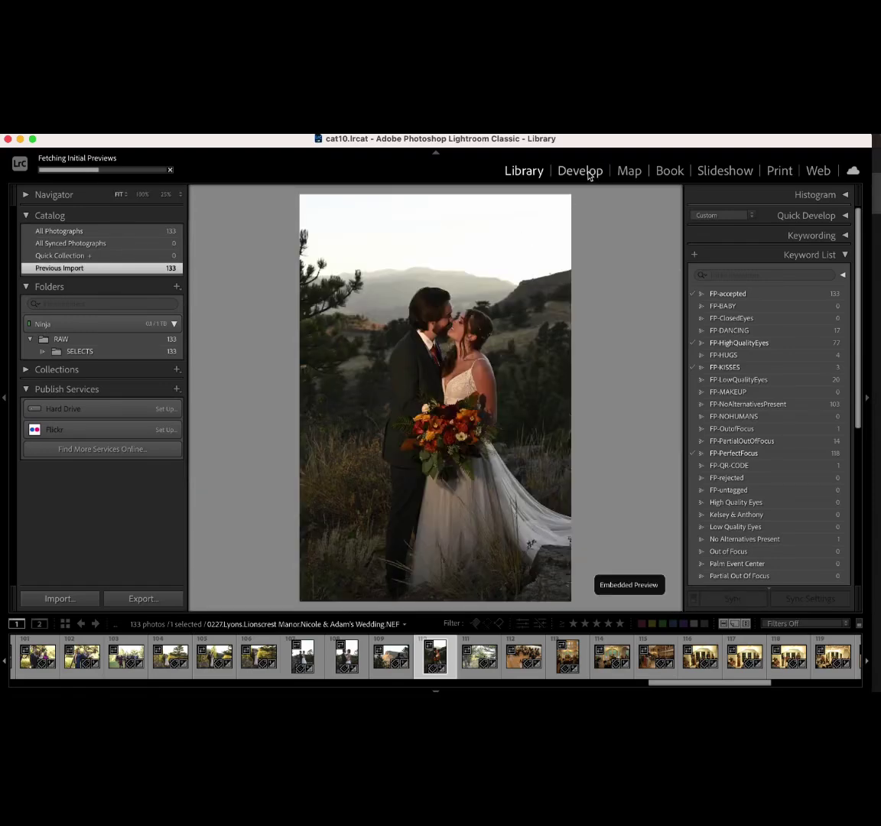
{"action": "left_click", "coordinate": [590, 172]}
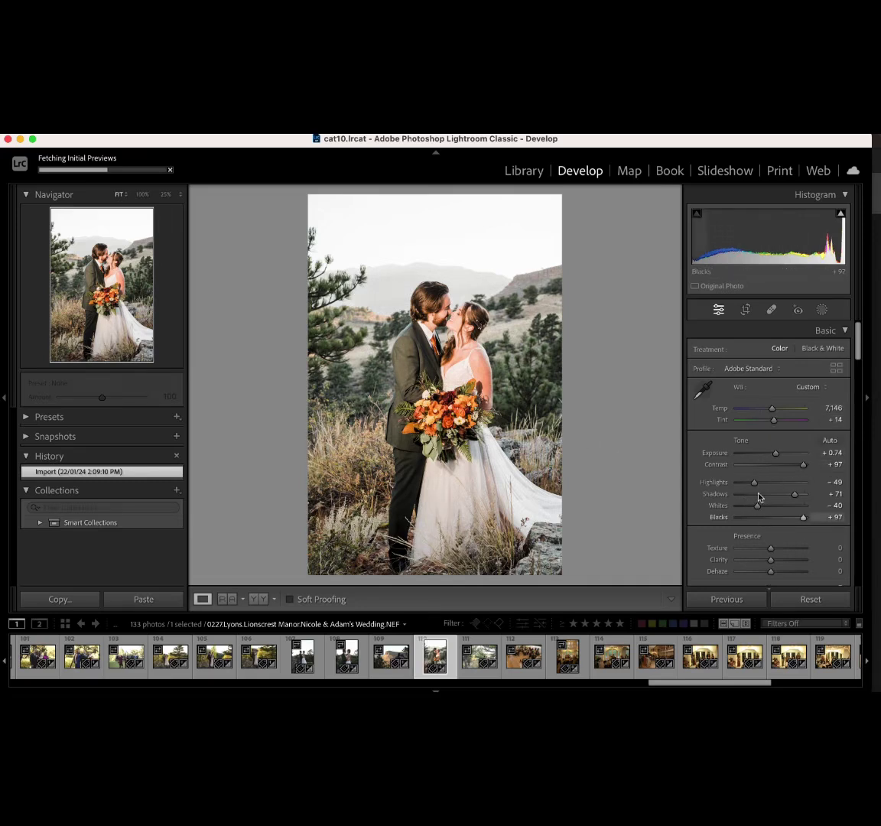
{"action": "left_click", "coordinate": [769, 453]}
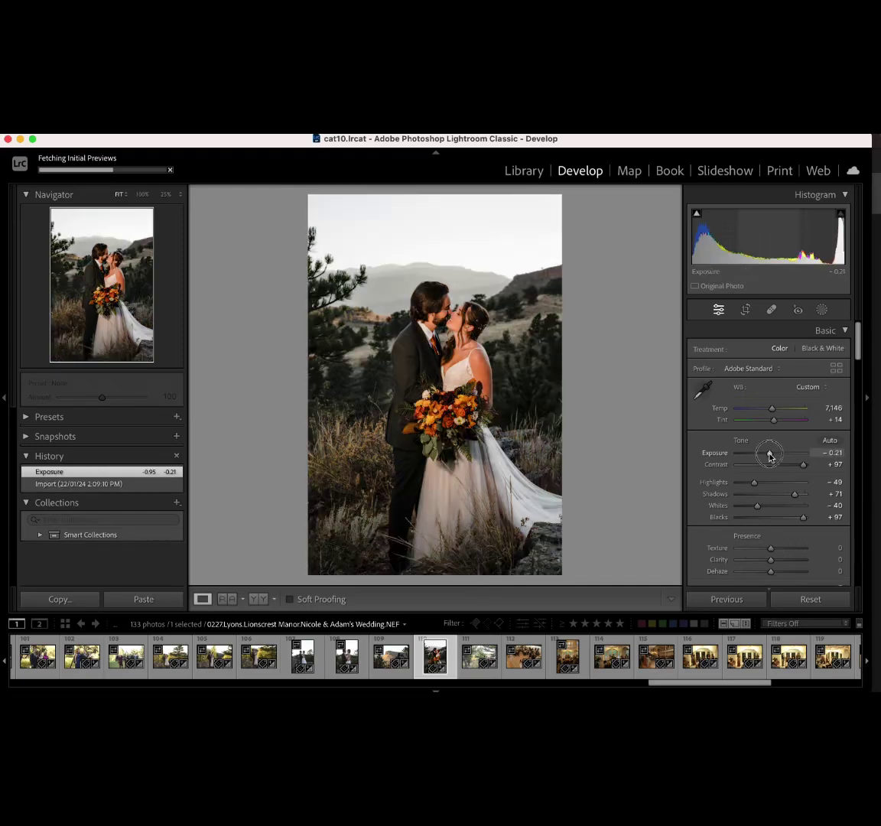